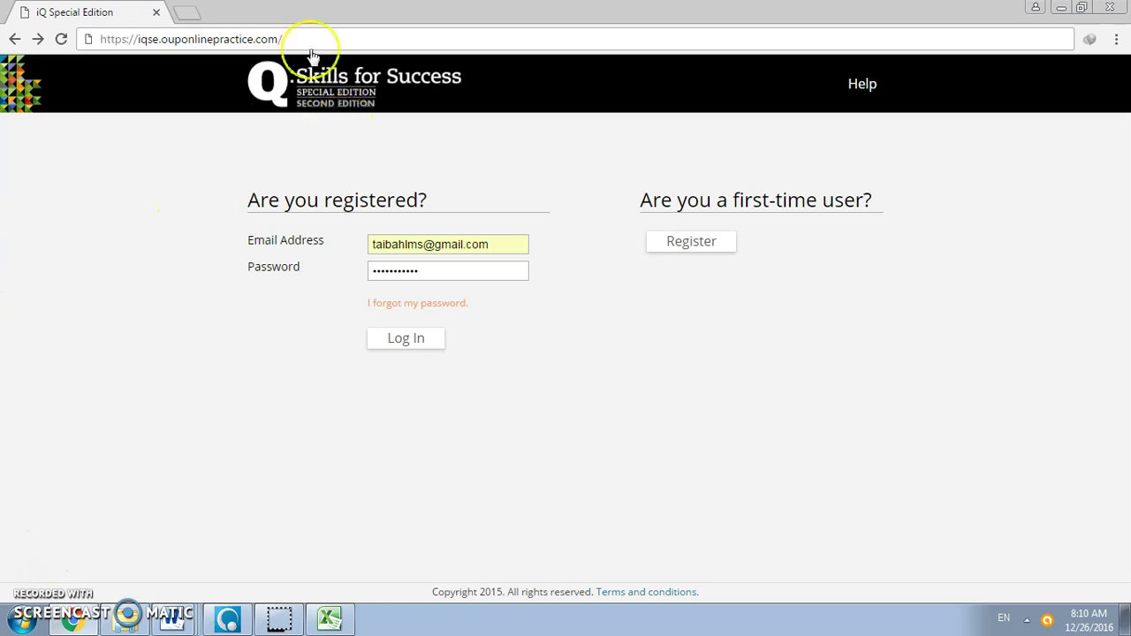
# Log in to the iQ Online teacher site and open the Reports class summary.
pyautogui.moveTo(303, 44); pyautogui.dragTo(65, 69)
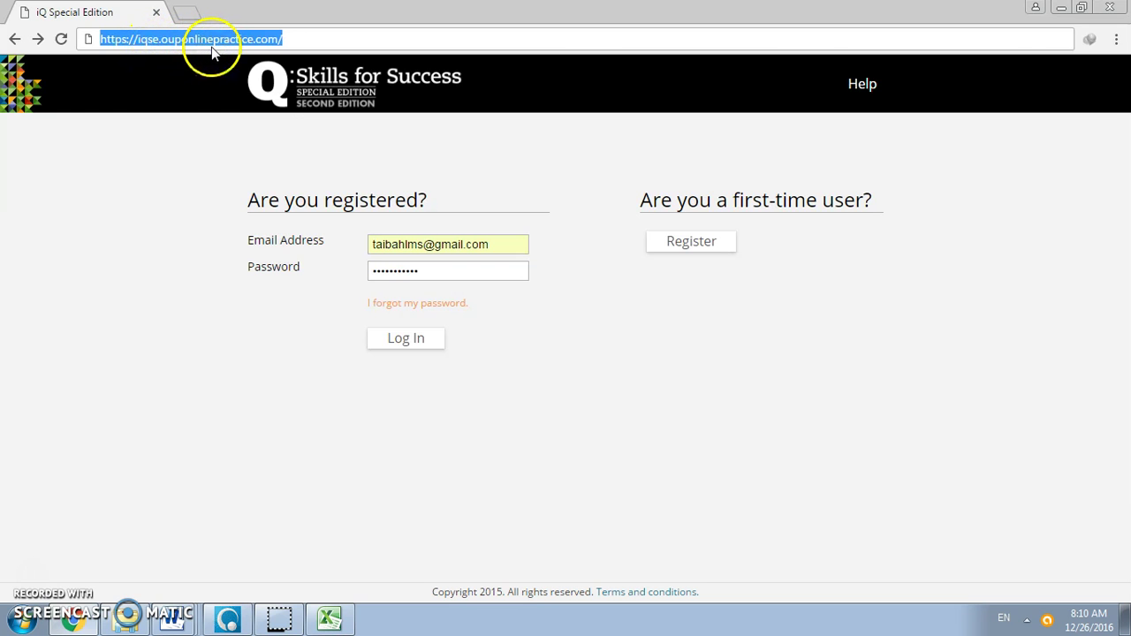
pyautogui.click(406, 339)
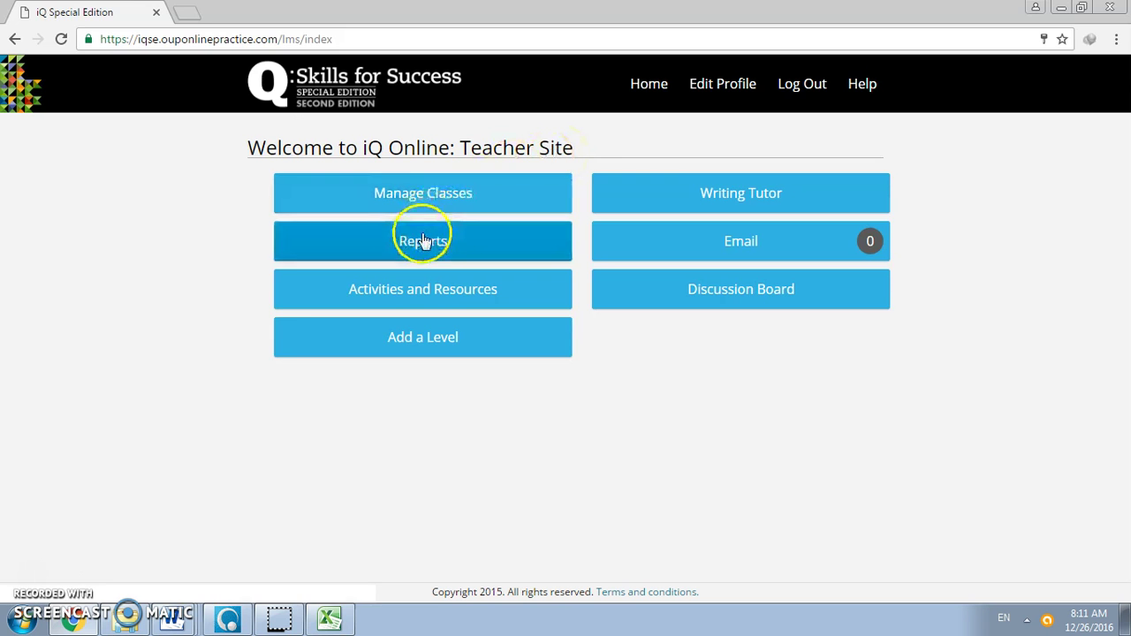
pyautogui.click(422, 248)
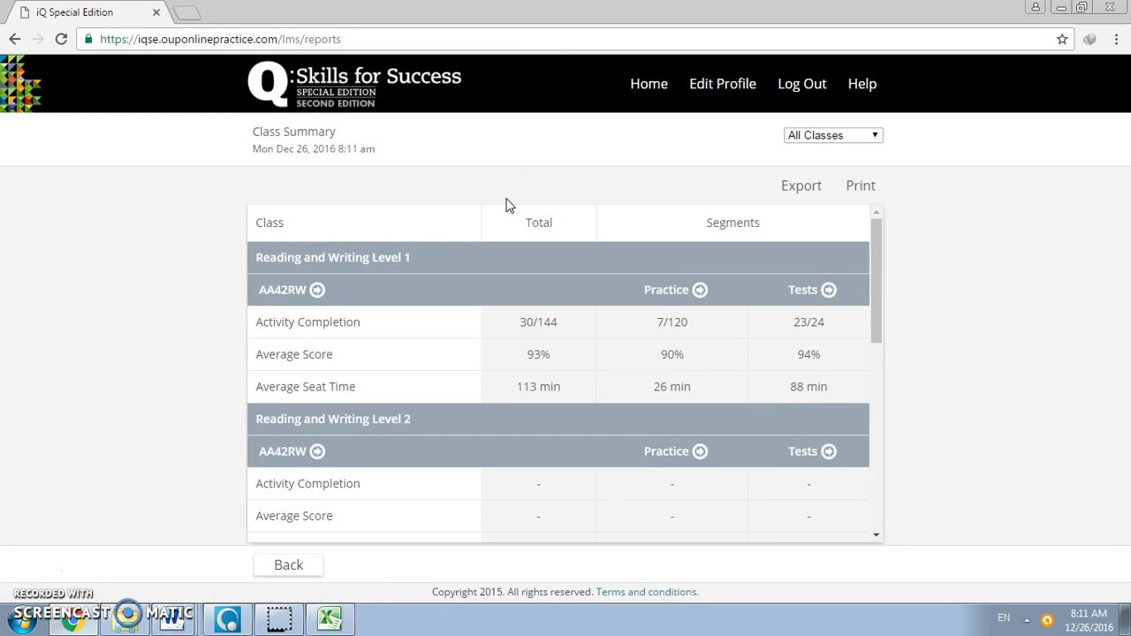
# Select class AA42LS and export its Listening and Speaking Level 1 report as an .xls file.
pyautogui.click(880, 247)
pyautogui.moveTo(880, 247); pyautogui.dragTo(883, 182)
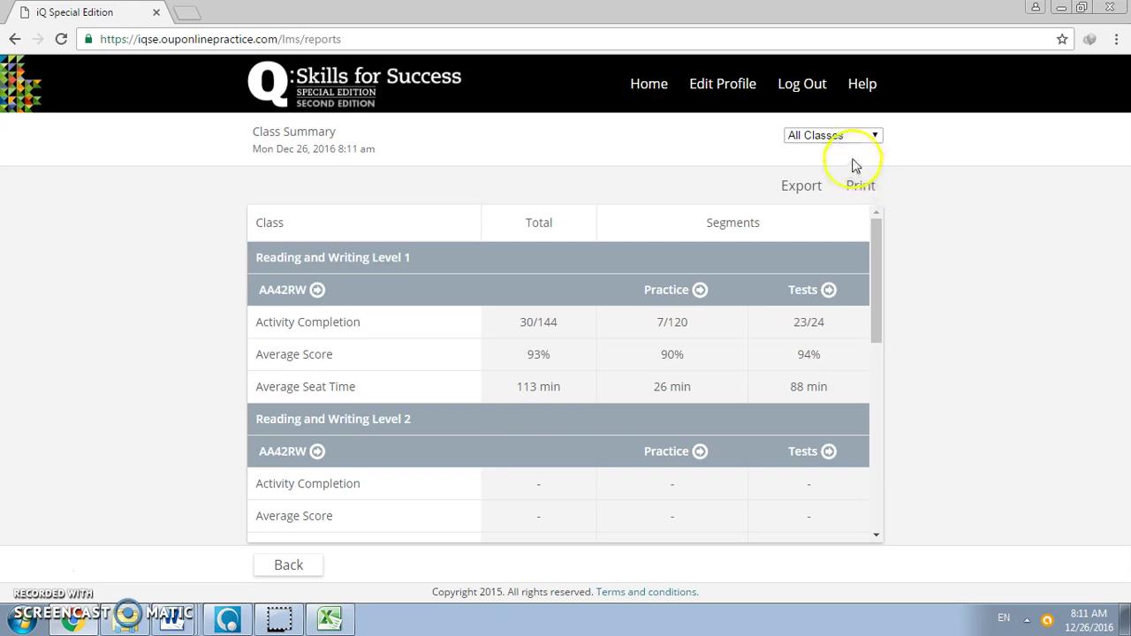
pyautogui.click(875, 138)
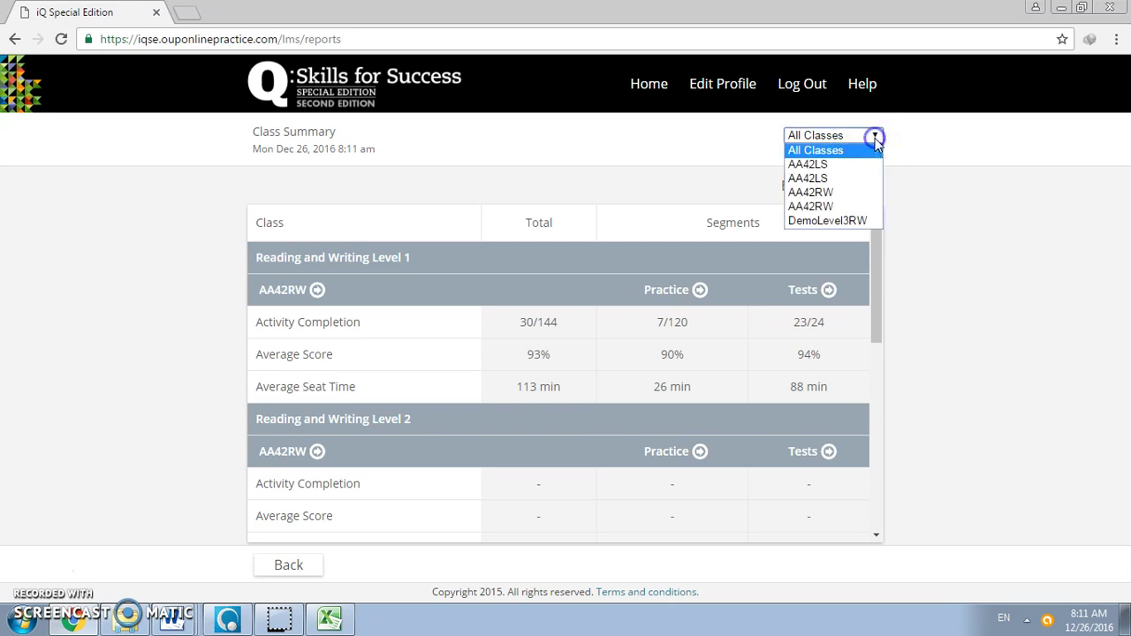
pyautogui.click(830, 170)
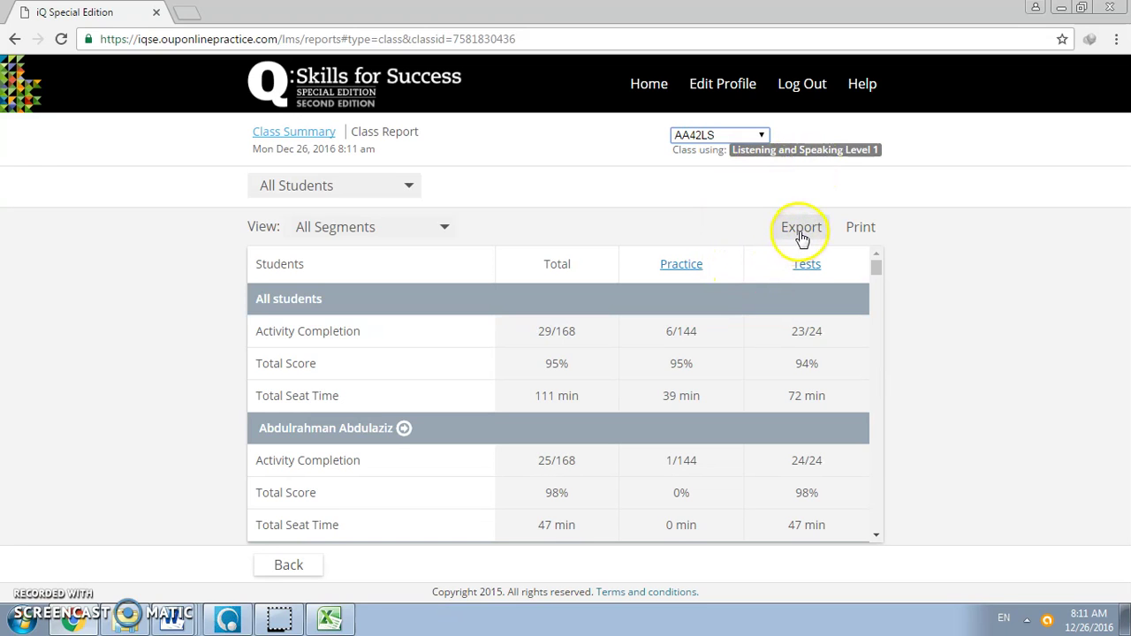
pyautogui.click(801, 239)
pyautogui.click(801, 235)
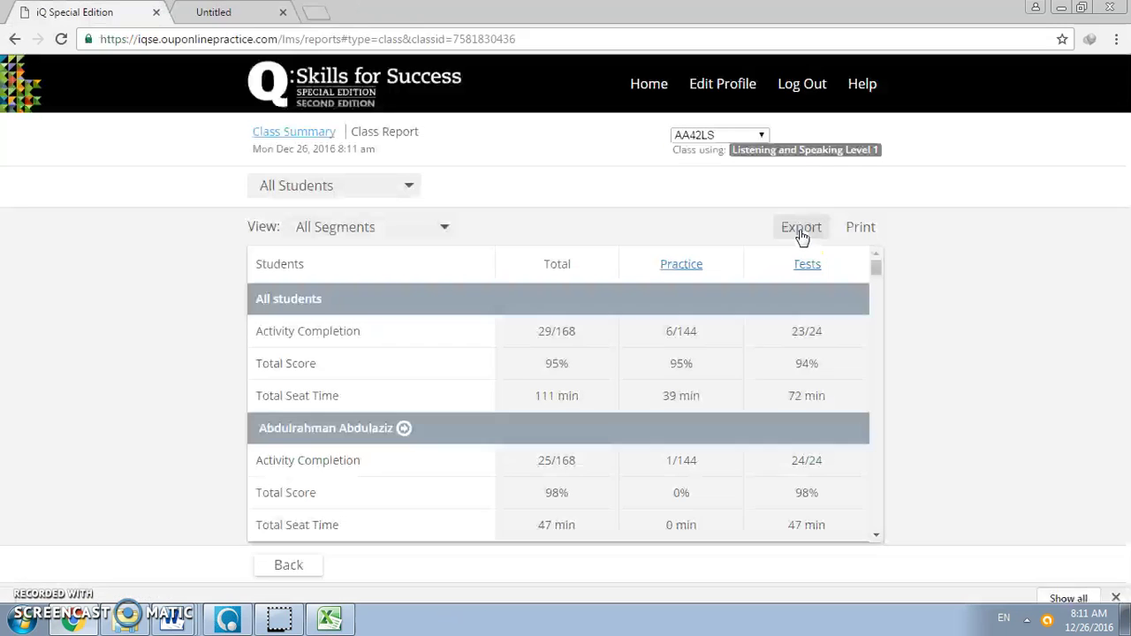
pyautogui.click(545, 259)
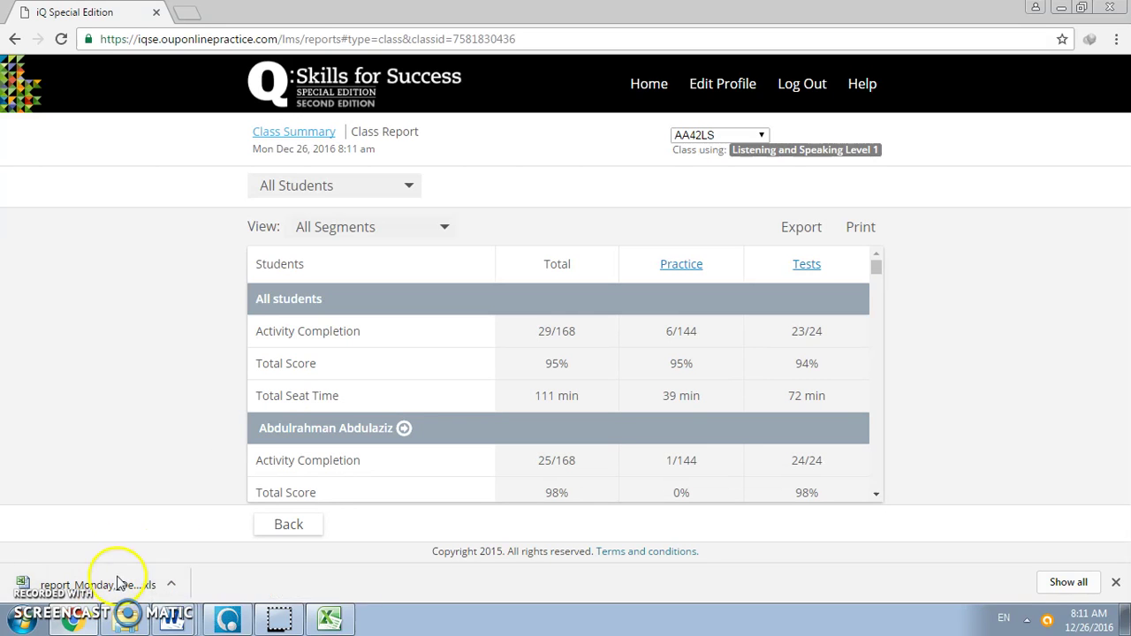
# Switch to class AA42RW and export its Reading and Writing Level 1 report as .xls.
pyautogui.click(113, 586)
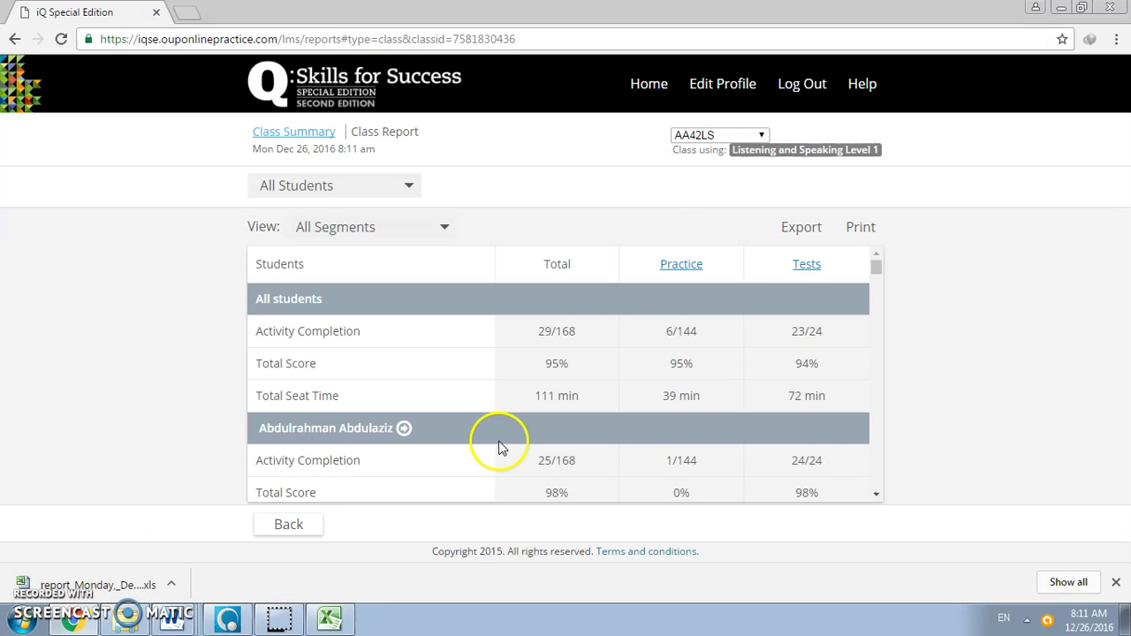
pyautogui.click(763, 135)
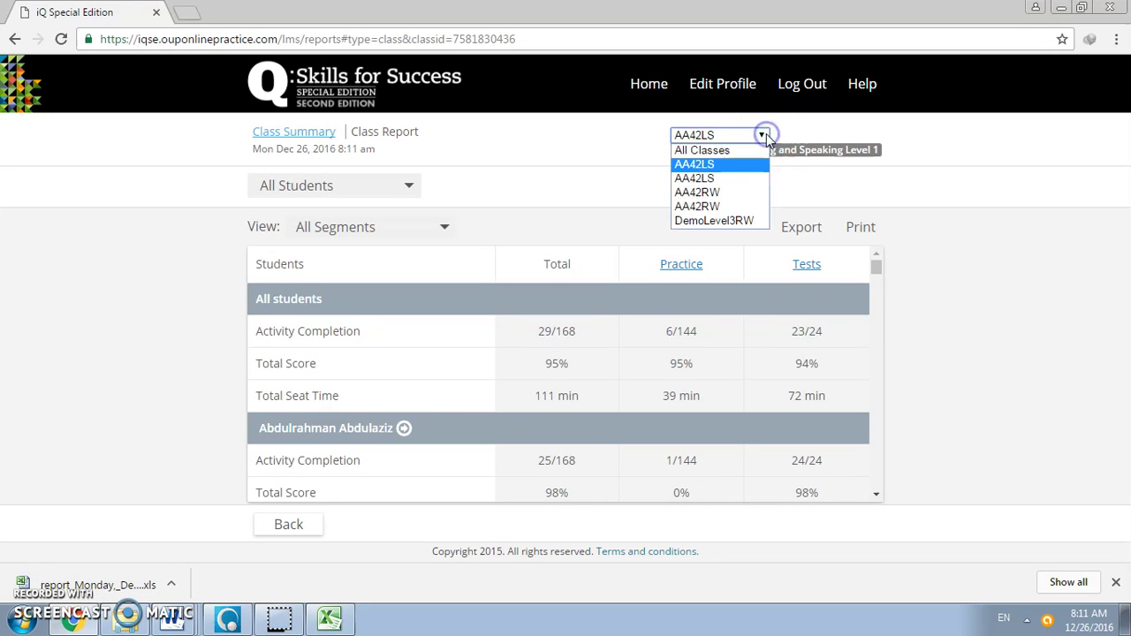
pyautogui.click(734, 193)
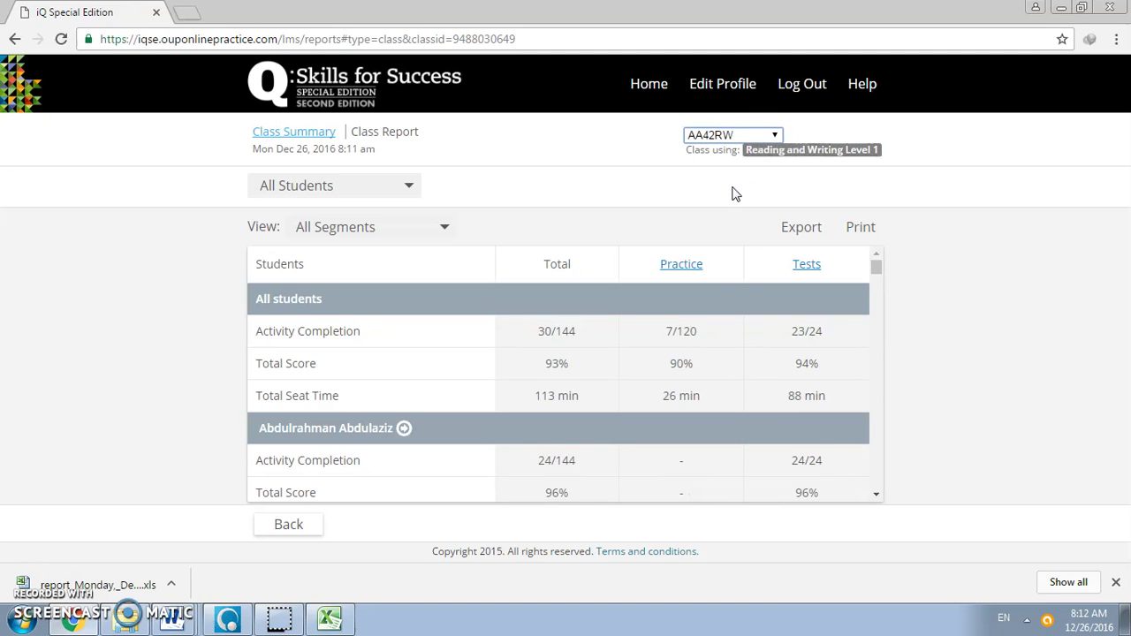
pyautogui.click(801, 228)
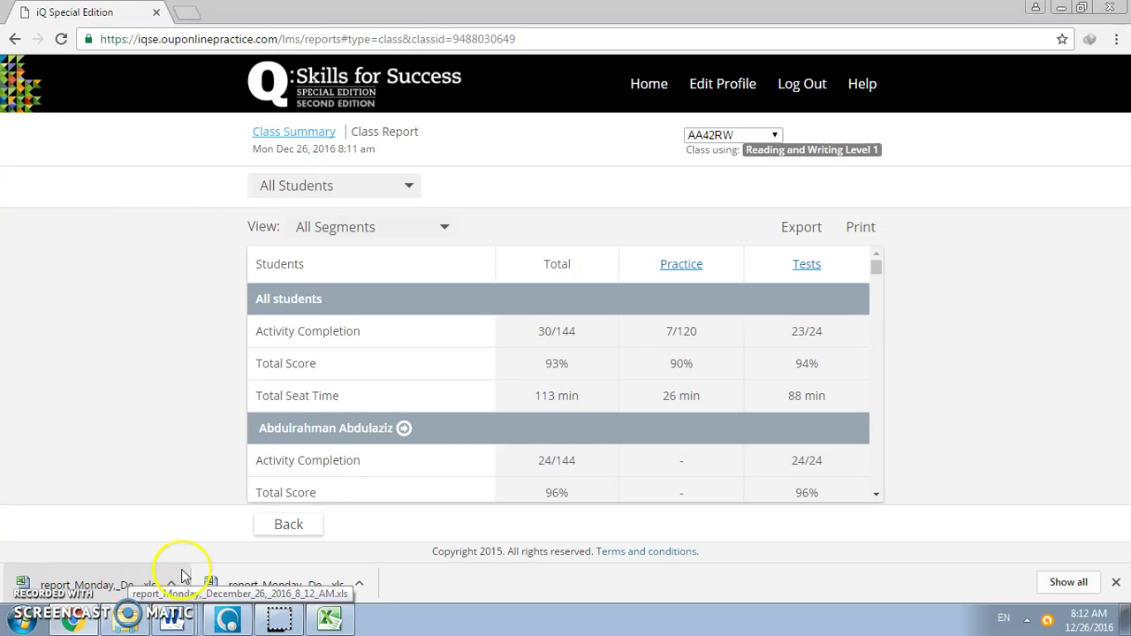
# Open report_Monday,_December_26,_2016_8_11_AM.xls in Excel and enable editing.
pyautogui.click(270, 585)
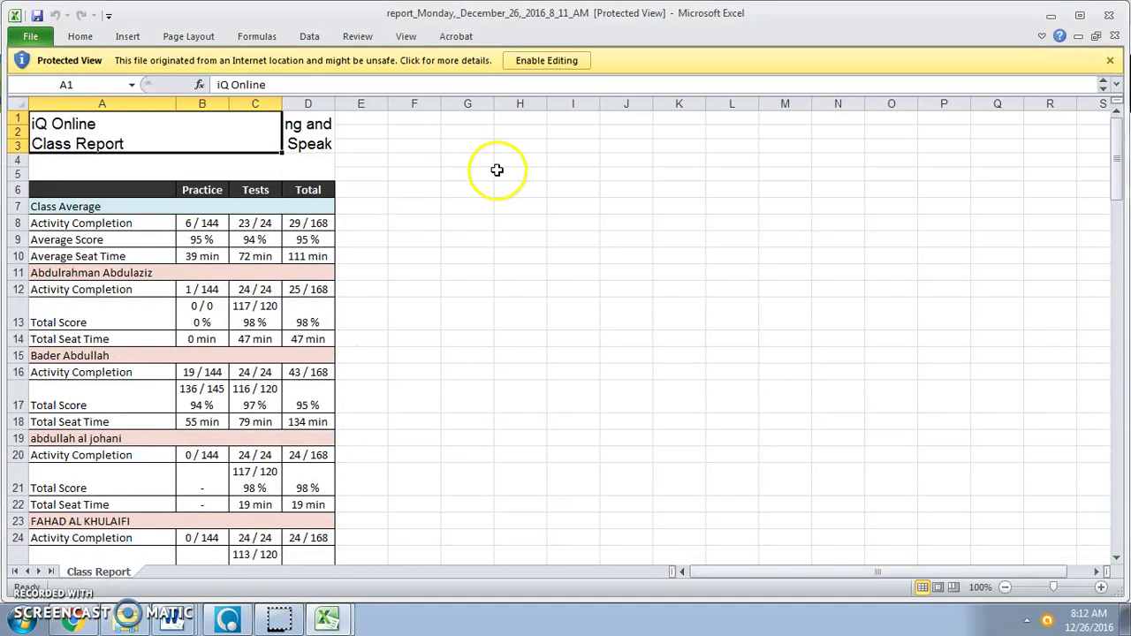
pyautogui.click(541, 62)
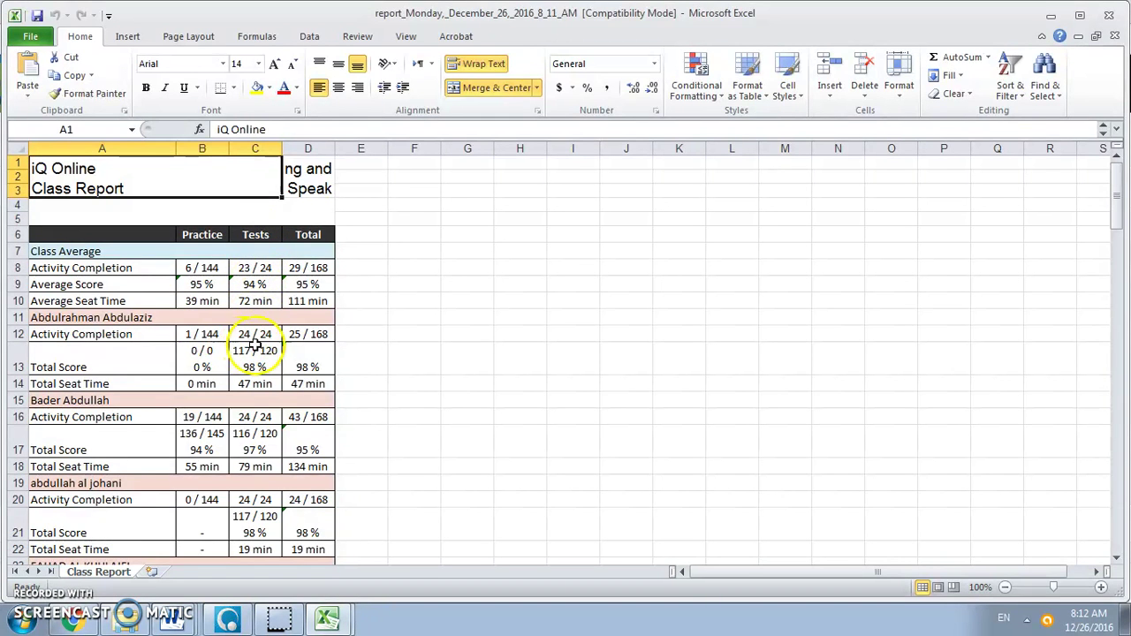
# Apply a yellow fill to the Tests total scores in C13, C17 and C21.
pyautogui.moveTo(50, 251); pyautogui.dragTo(91, 300)
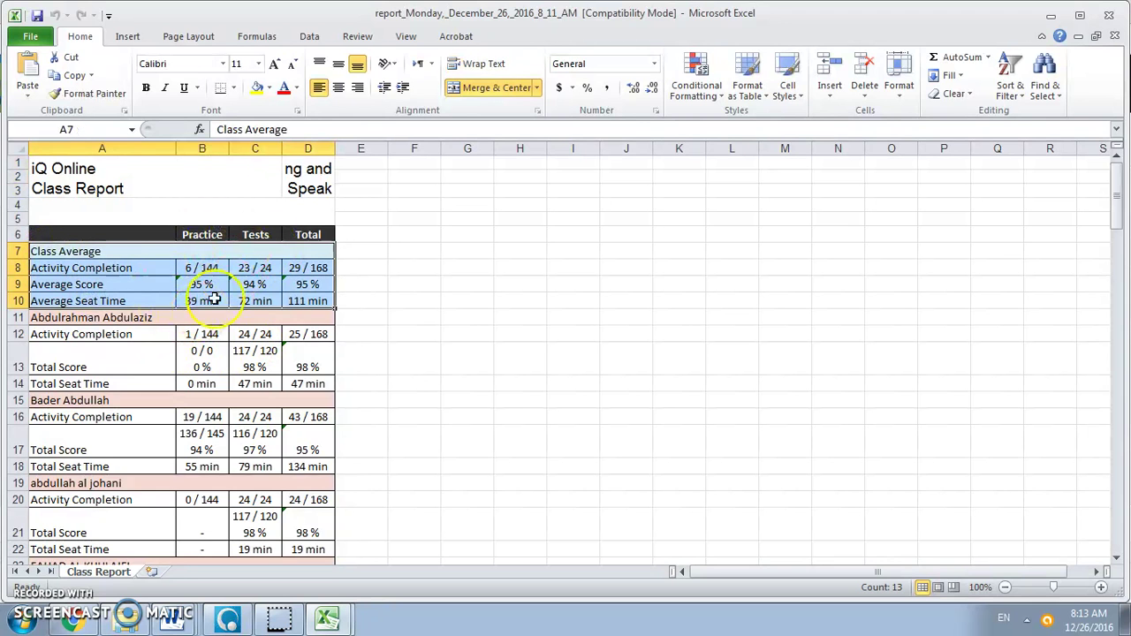
pyautogui.click(80, 319)
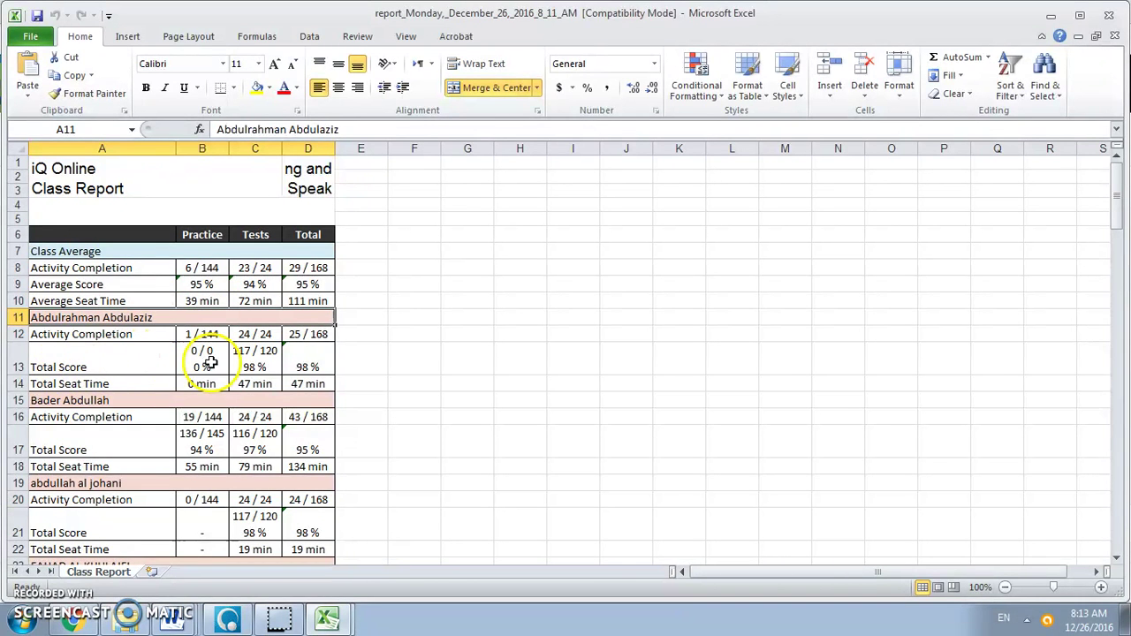
pyautogui.click(254, 356)
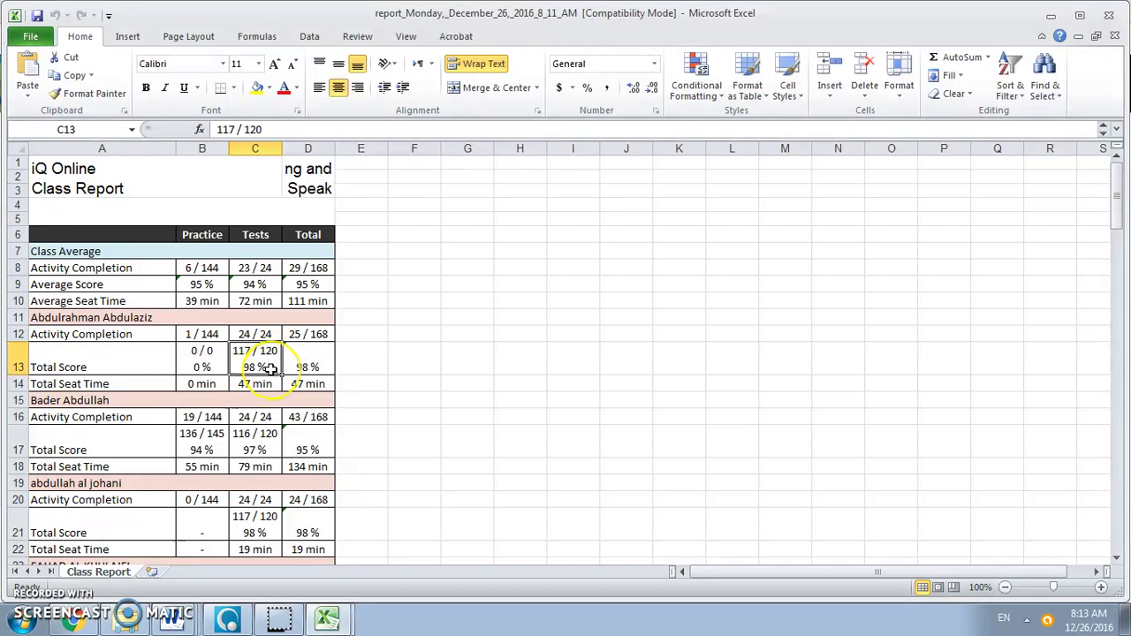
pyautogui.click(257, 88)
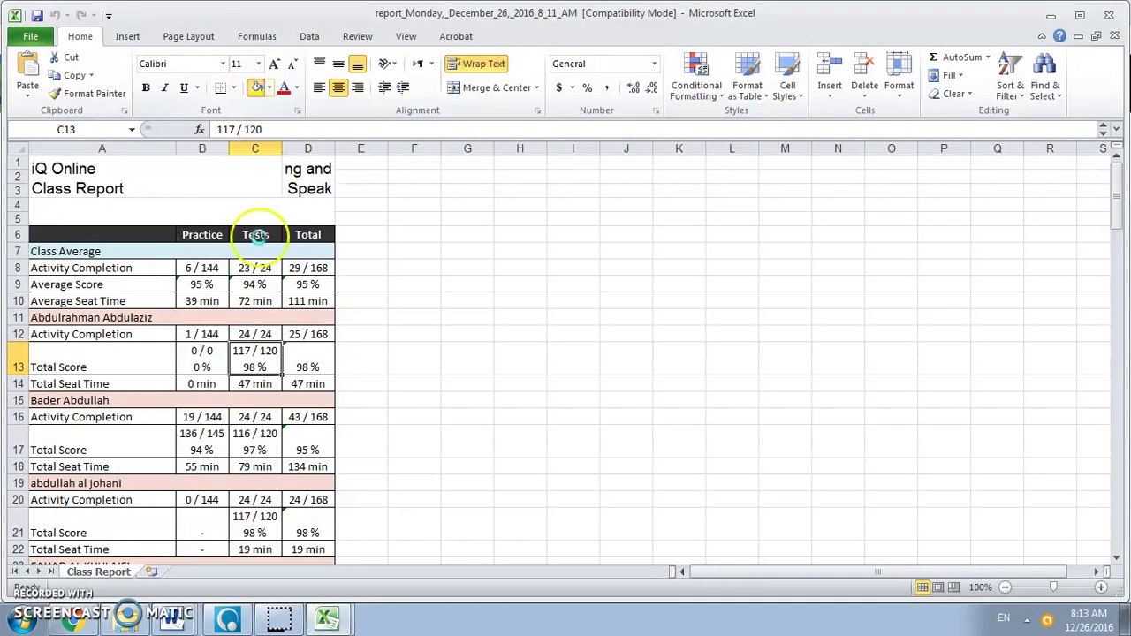
pyautogui.click(263, 439)
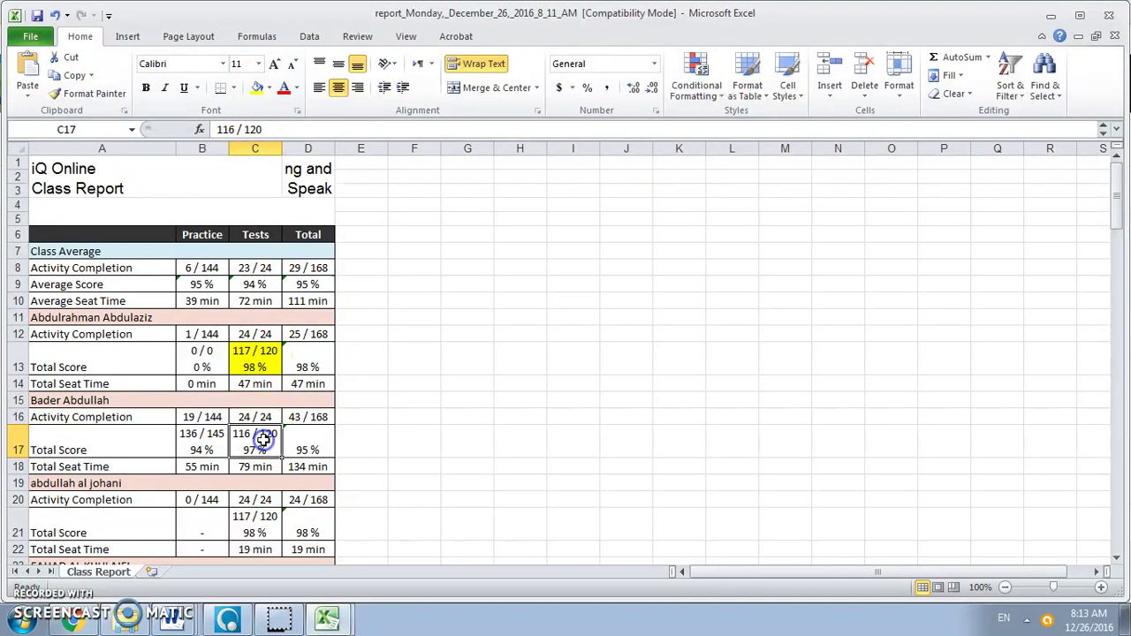
pyautogui.click(257, 87)
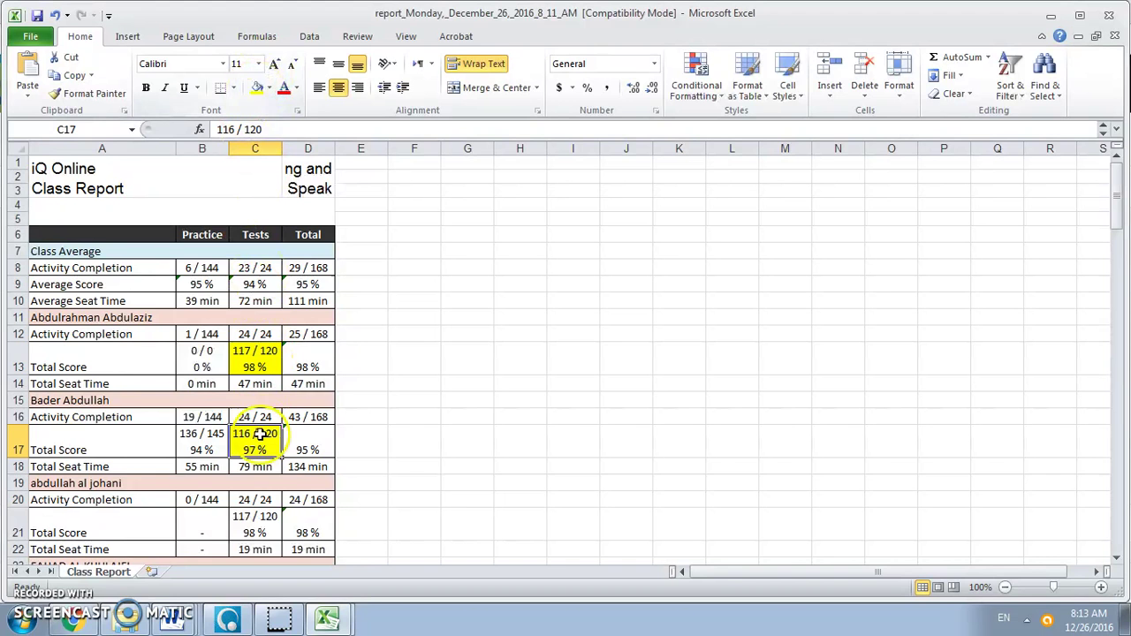
pyautogui.click(257, 523)
pyautogui.click(257, 87)
pyautogui.click(391, 364)
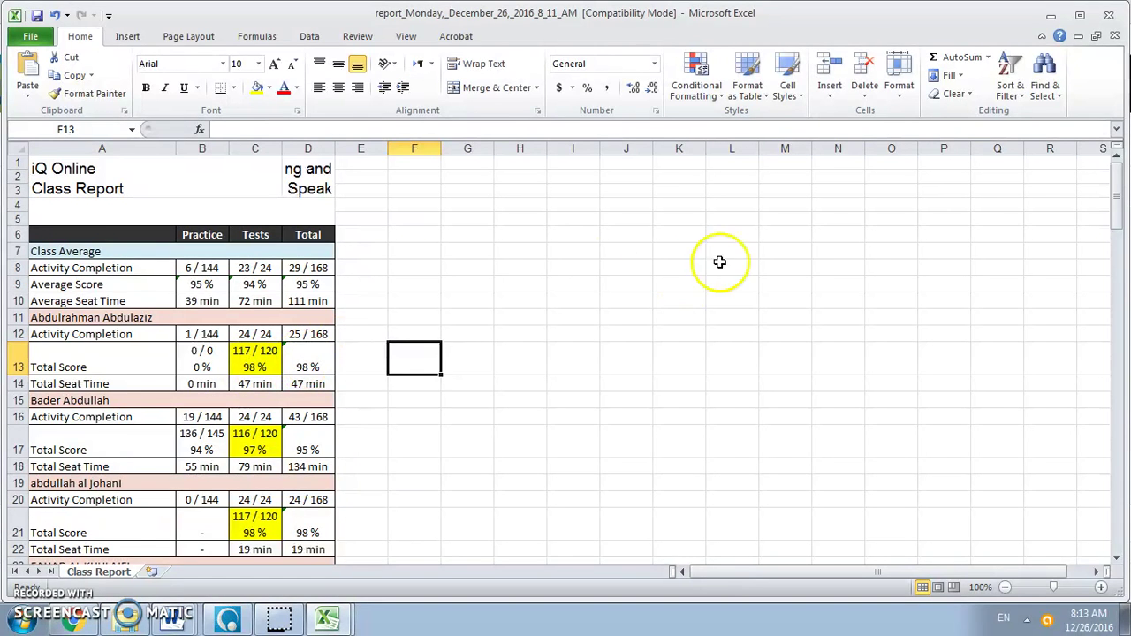
# Scroll down and fill the Tests totals in C29 and C53 (75 / 105, 71 %) yellow.
pyautogui.moveTo(1117, 201); pyautogui.dragTo(1118, 237)
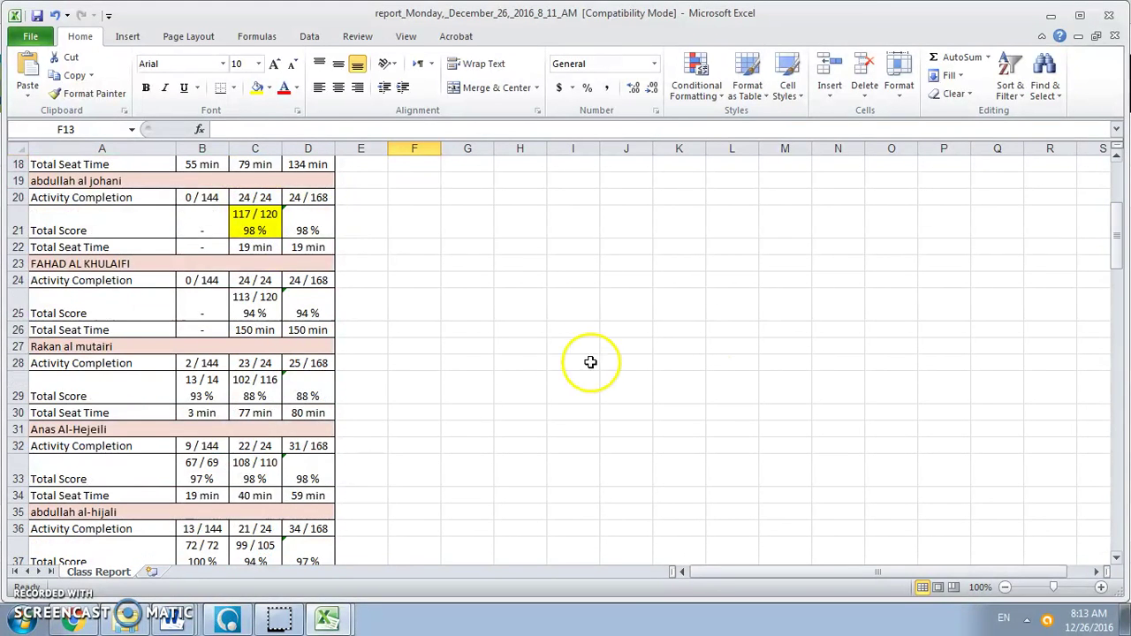
pyautogui.click(257, 391)
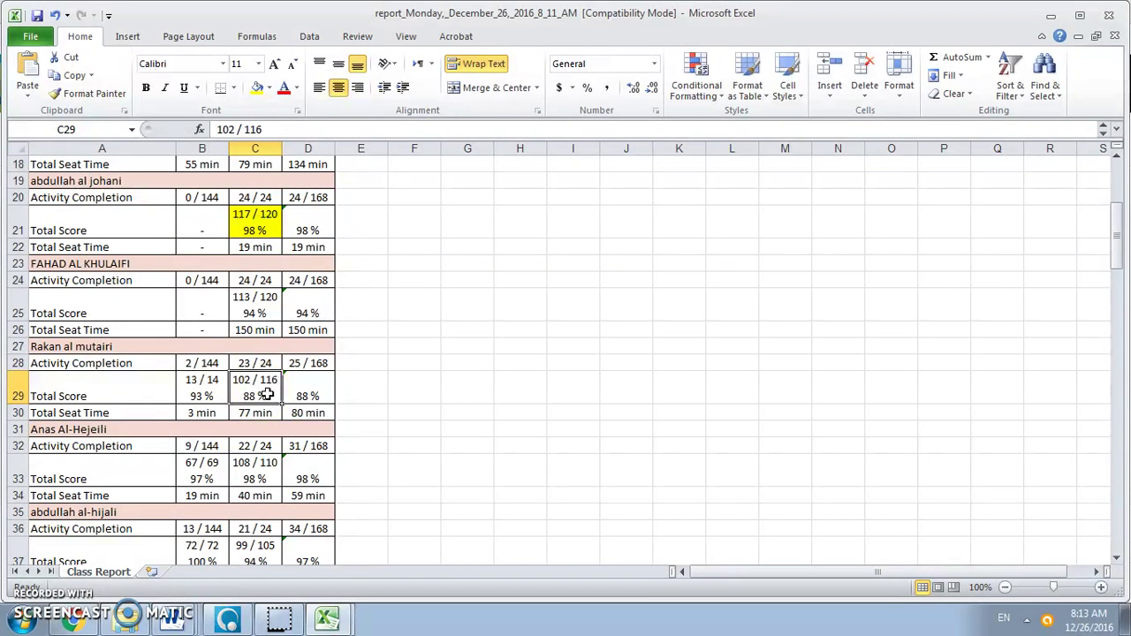
pyautogui.click(271, 390)
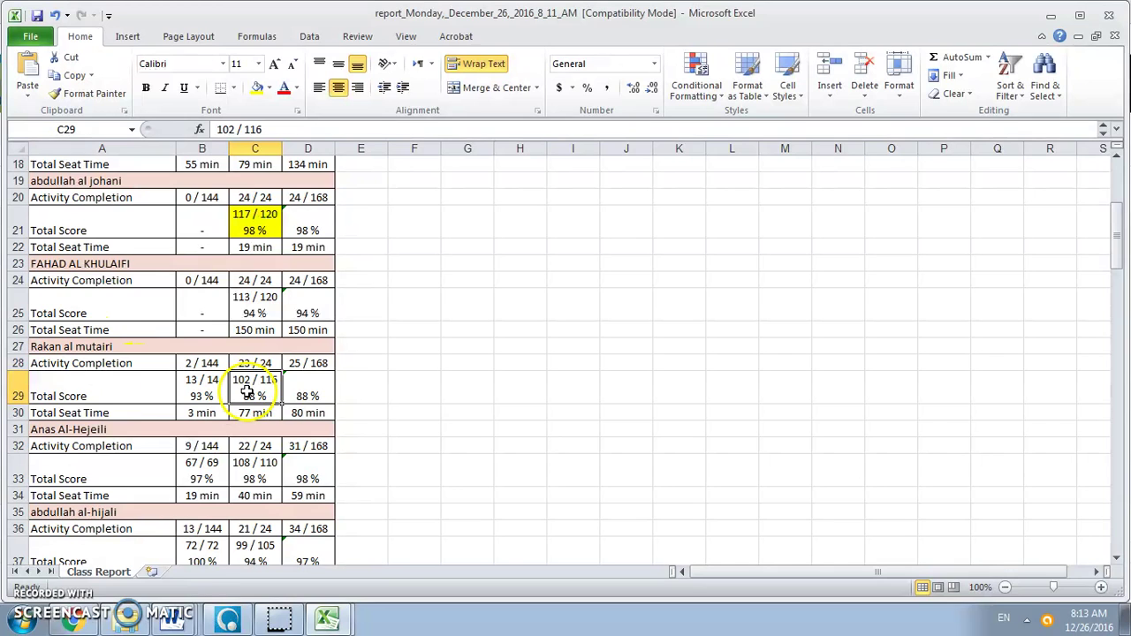
pyautogui.click(254, 89)
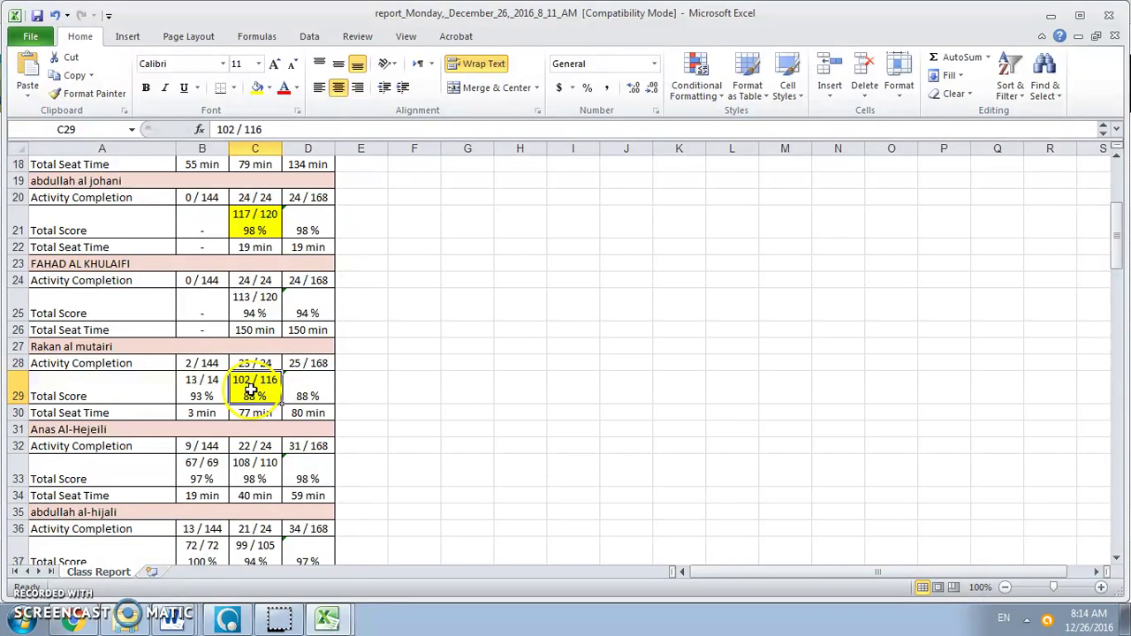
pyautogui.moveTo(1115, 222); pyautogui.dragTo(1119, 287)
pyautogui.click(279, 332)
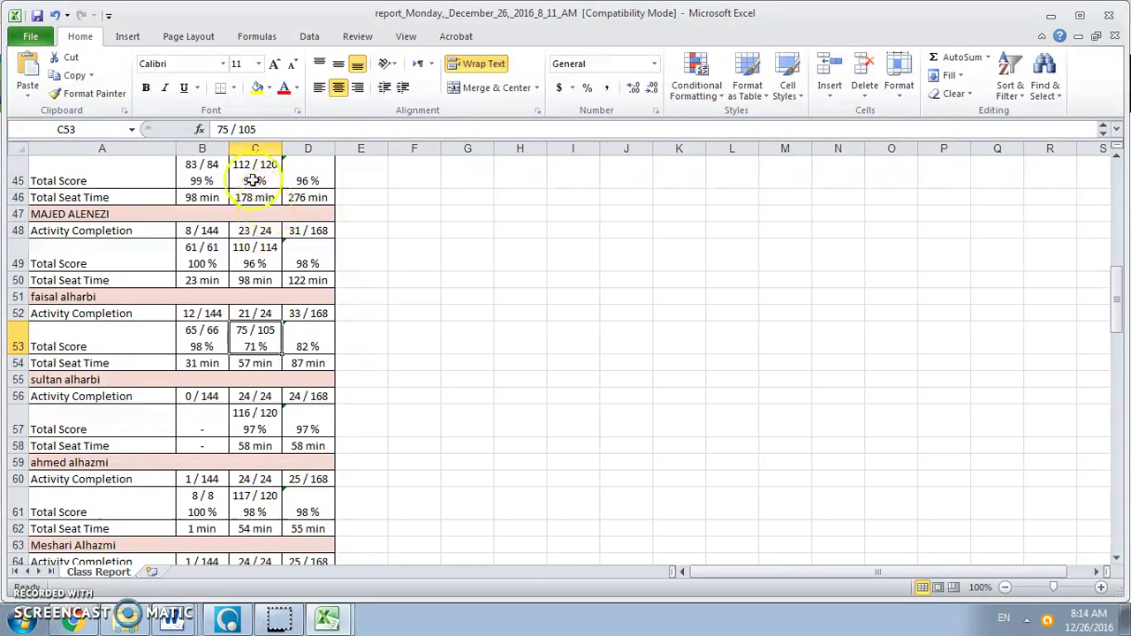
pyautogui.click(257, 86)
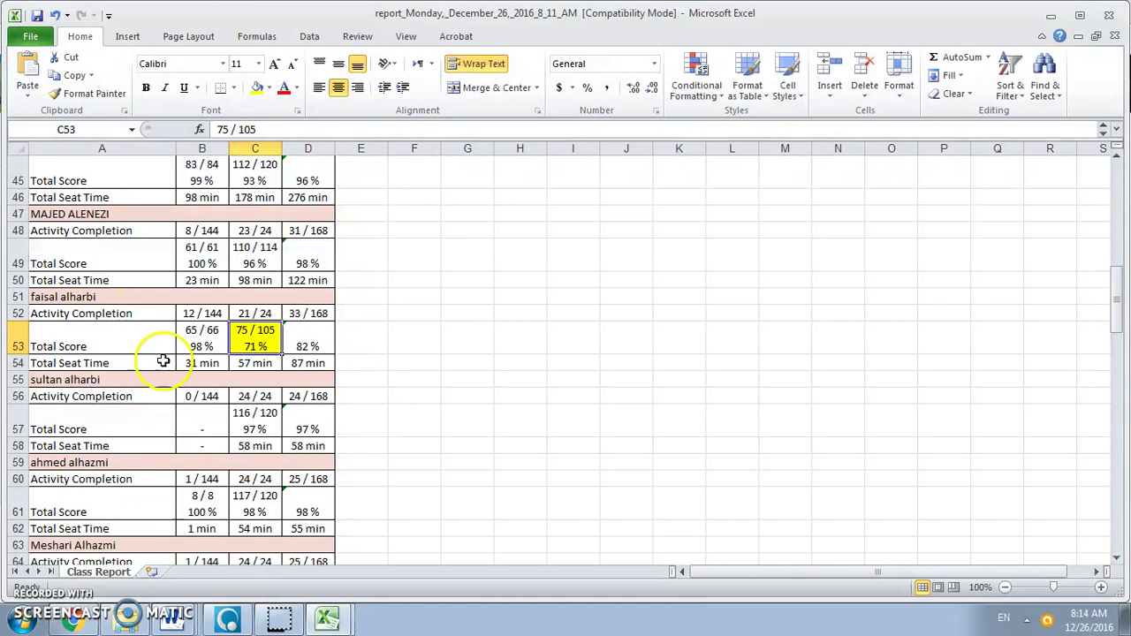
pyautogui.moveTo(1118, 297); pyautogui.dragTo(1116, 339)
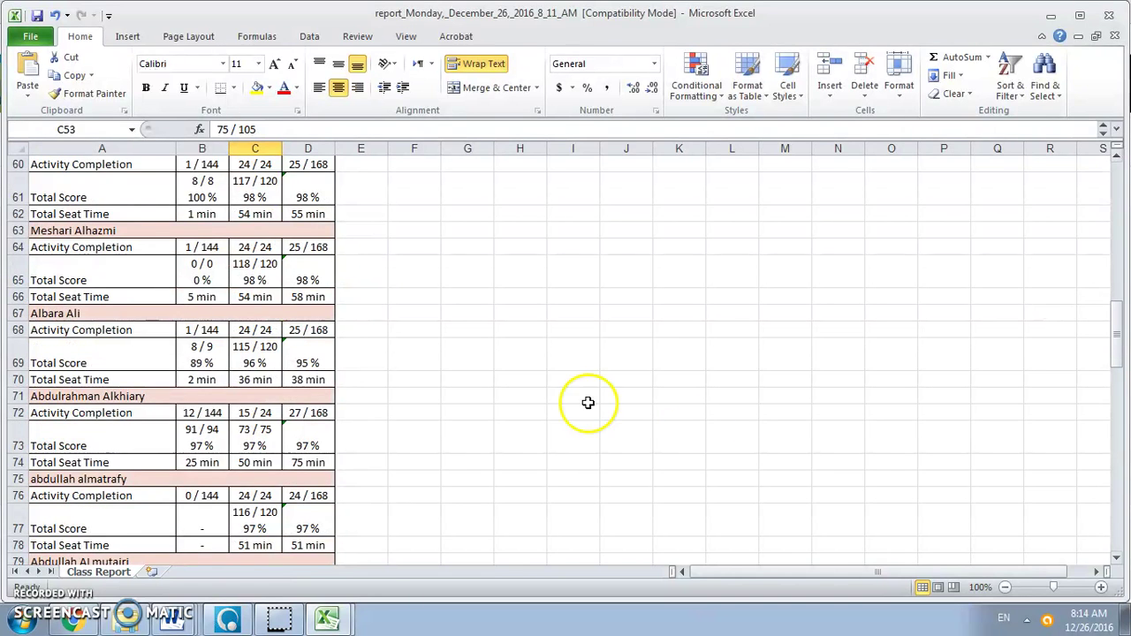
# Fill cell C73 (73 / 75, 97 %) with yellow.
pyautogui.click(258, 435)
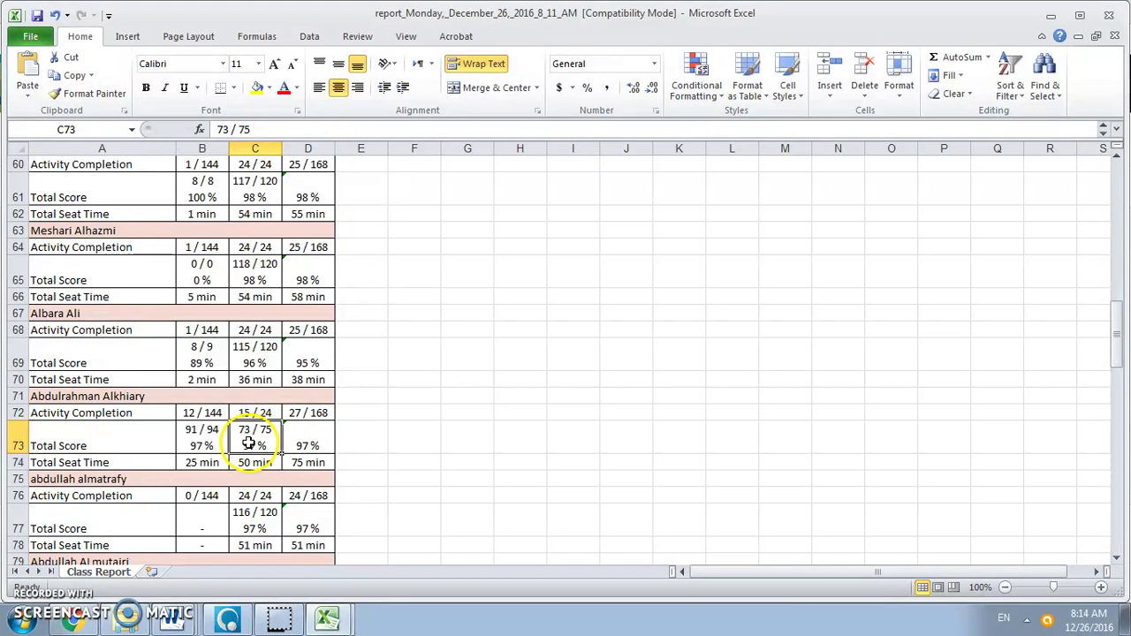
pyautogui.click(254, 435)
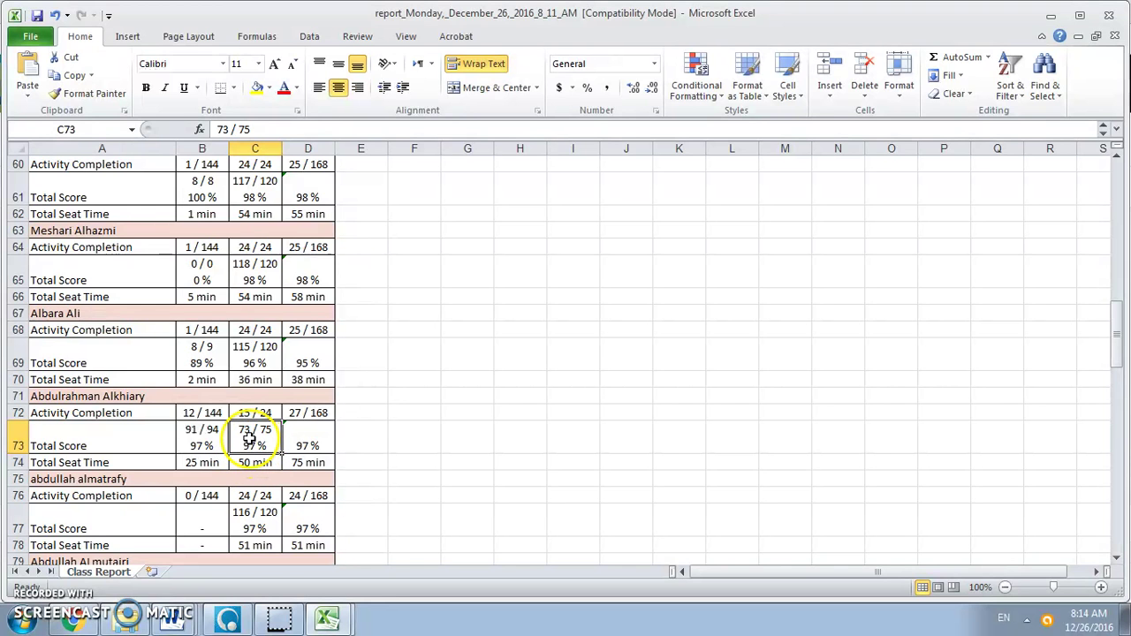
pyautogui.click(257, 90)
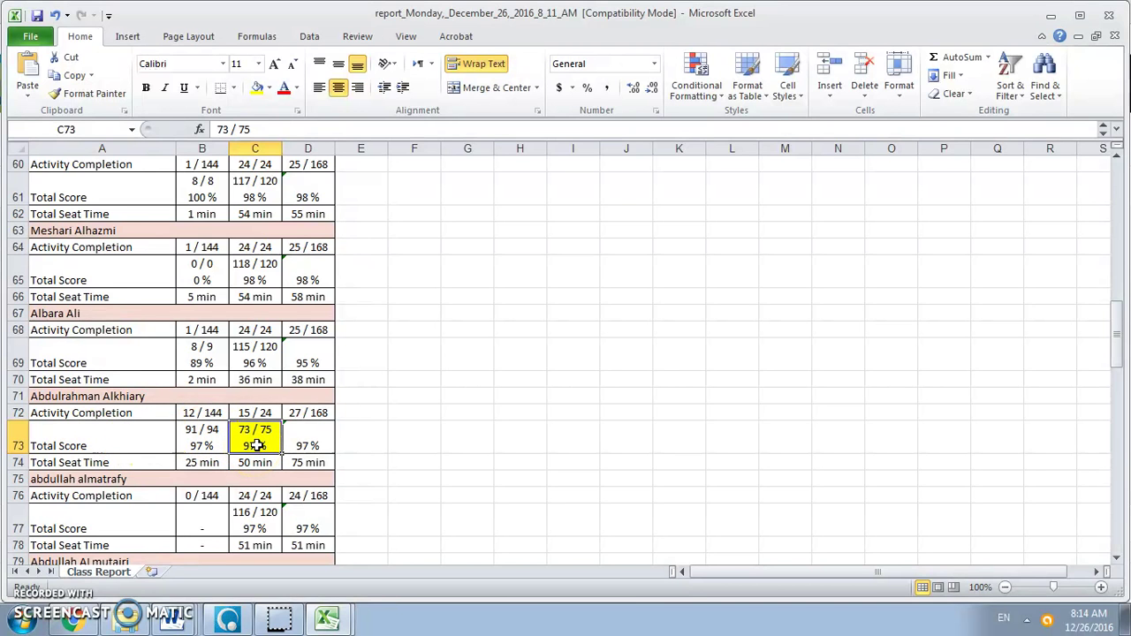
pyautogui.click(219, 545)
# Minimize Excel to return to the AA42RW class report in the browser.
pyautogui.click(1051, 16)
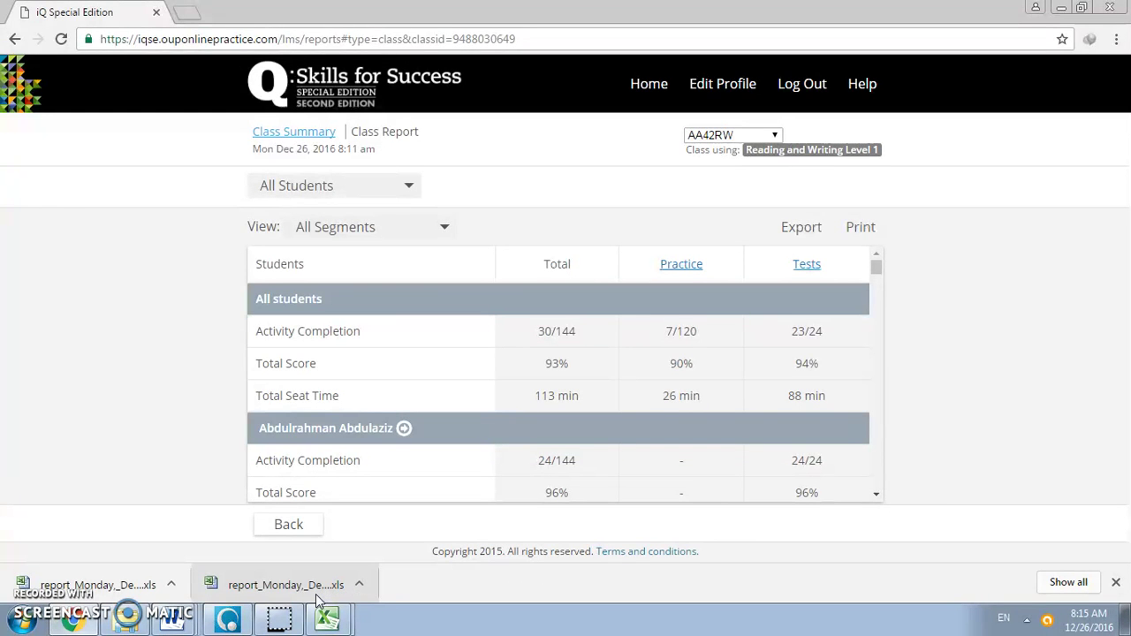
pyautogui.click(82, 546)
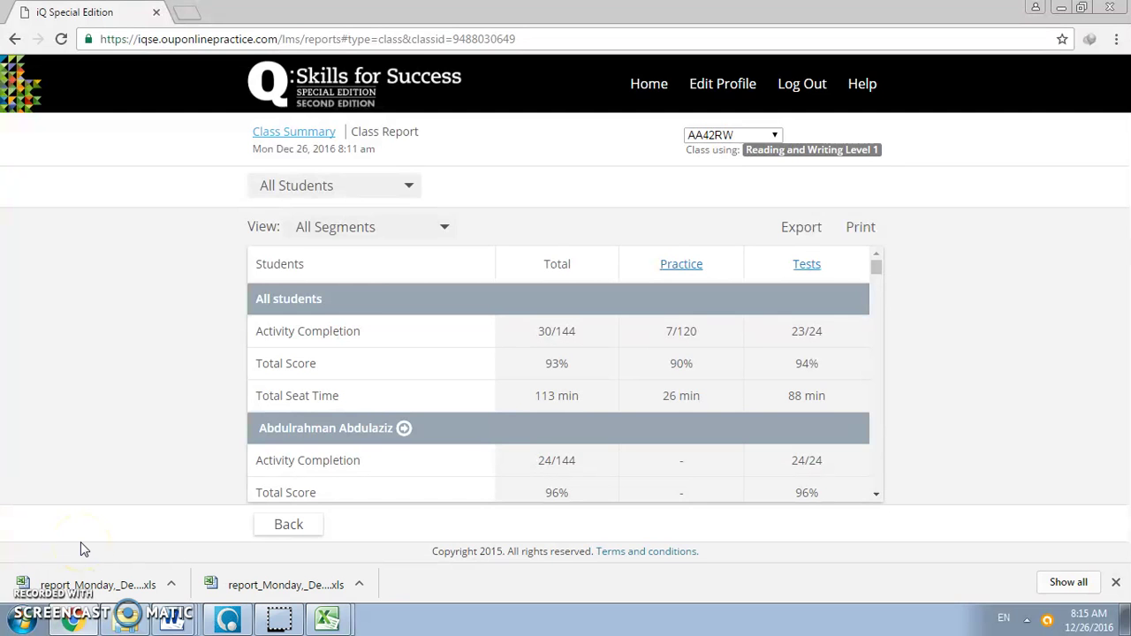